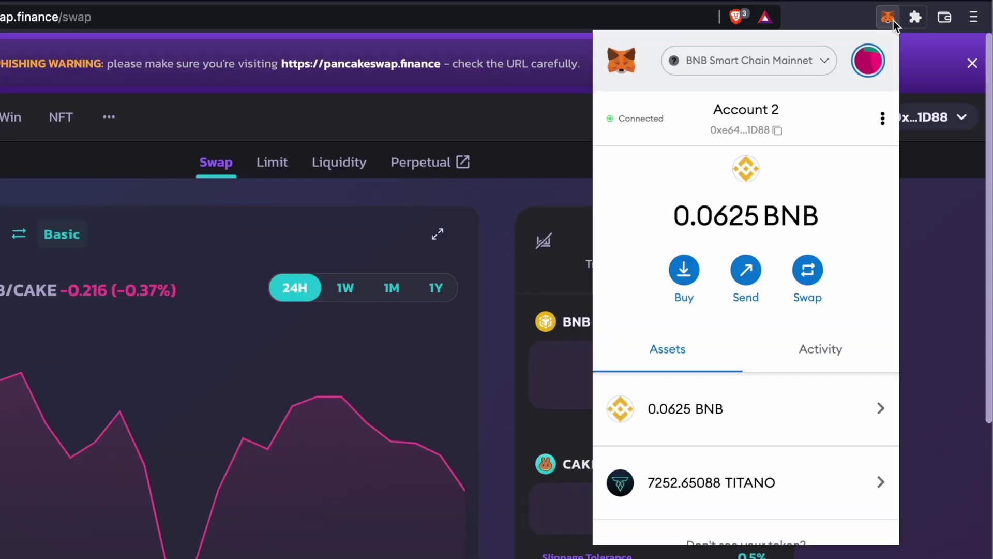
scroll(807, 392, down, 2)
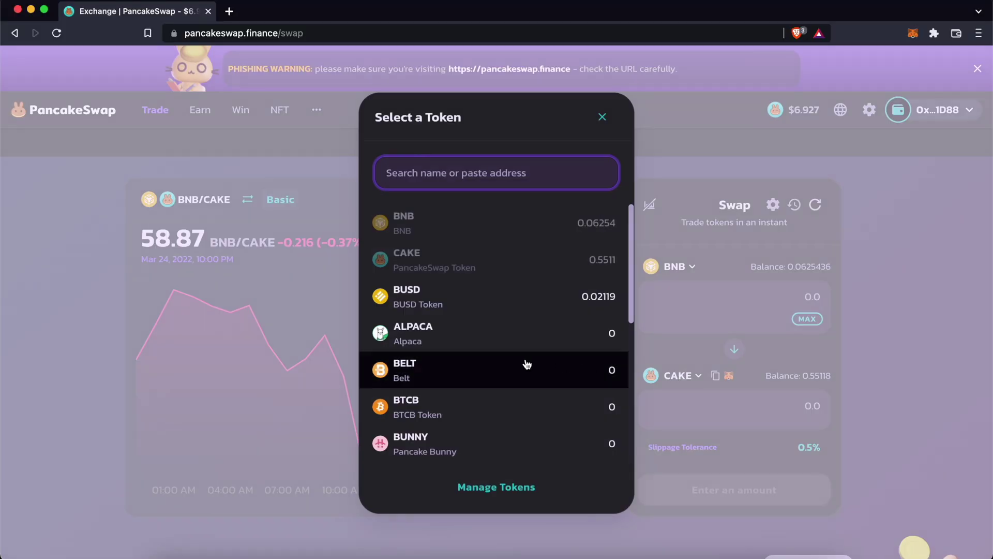
scroll(526, 359, down, 2)
scroll(526, 359, down, 2)
Search 'titano', accept the risk warning, and import TITANO as the output token.
click(498, 173)
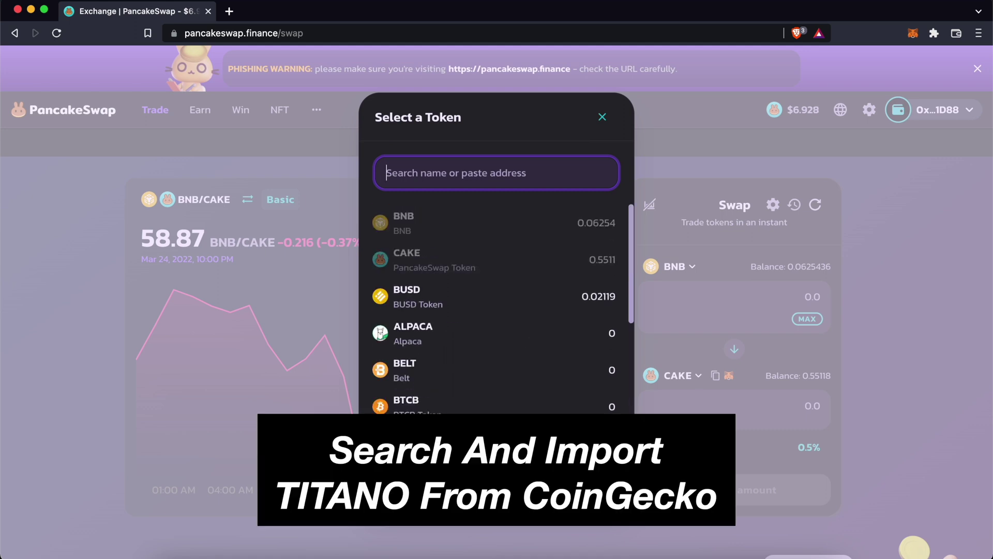
text(titano)
click(588, 260)
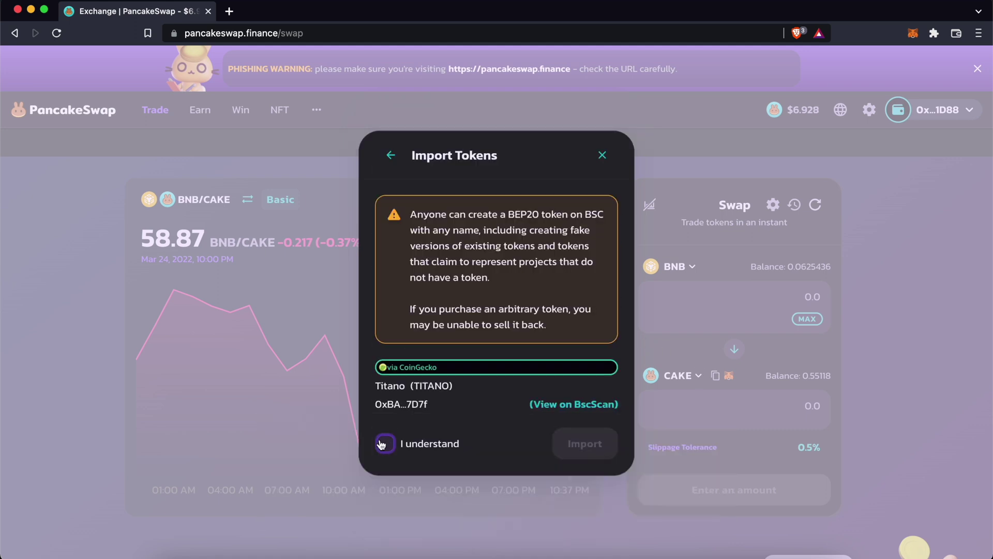
click(385, 442)
click(584, 443)
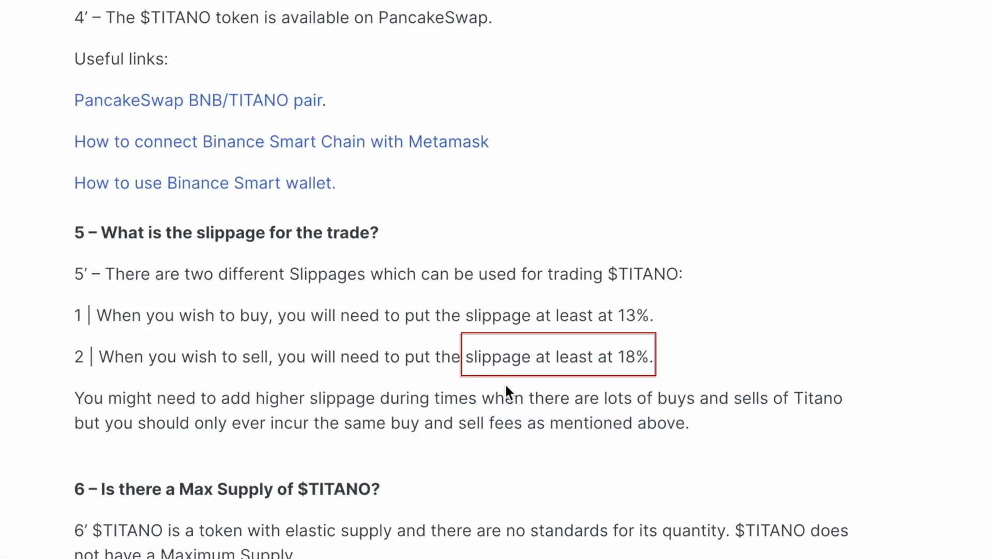
drag(467, 357, 648, 359)
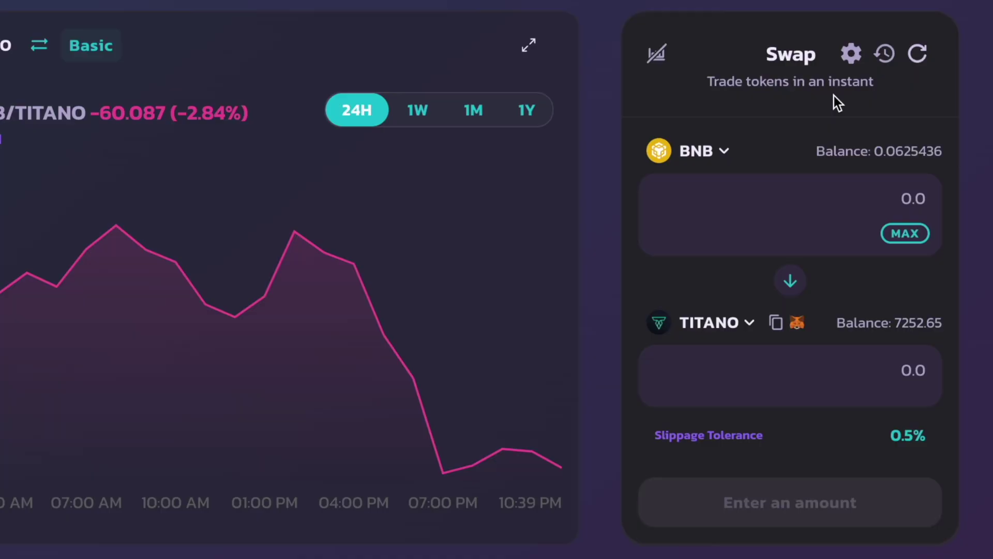
Set 18% slippage, flip the pair to sell TITANO, and receive USDT instead of BNB.
click(852, 54)
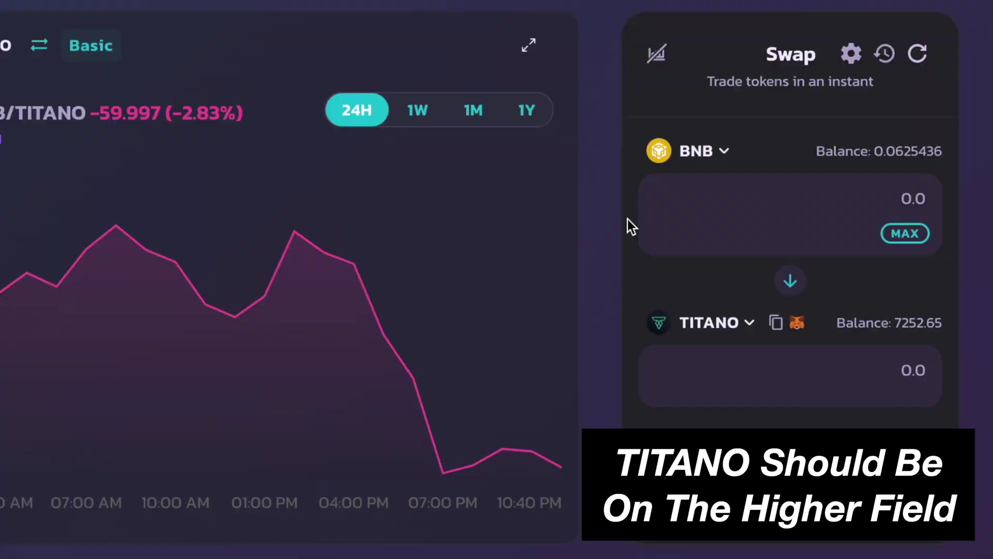
click(790, 280)
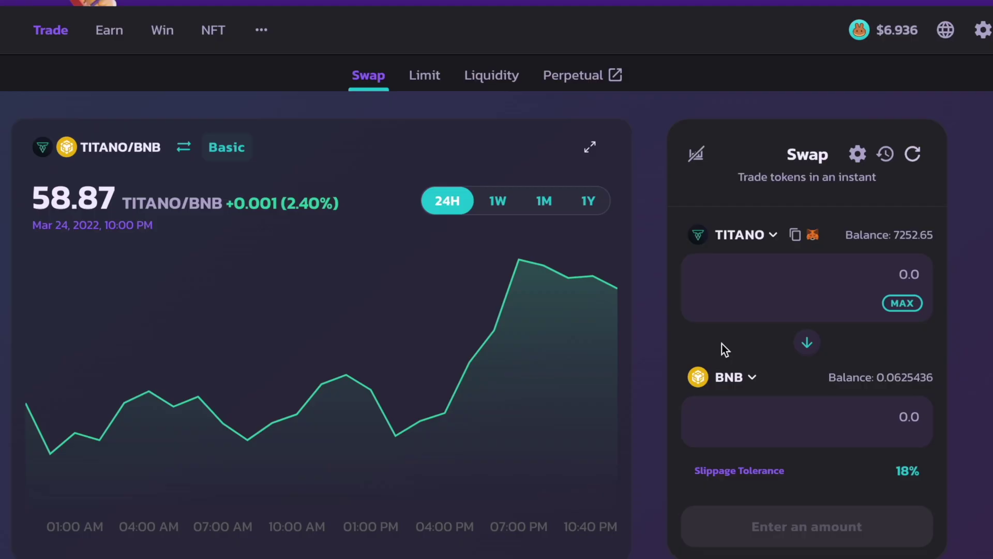
click(728, 377)
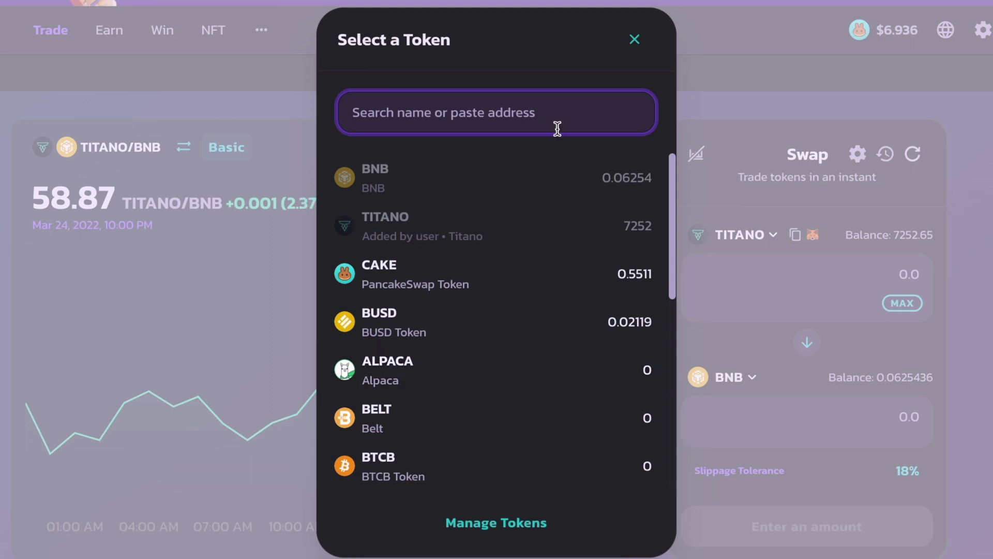
scroll(467, 314, down, 2)
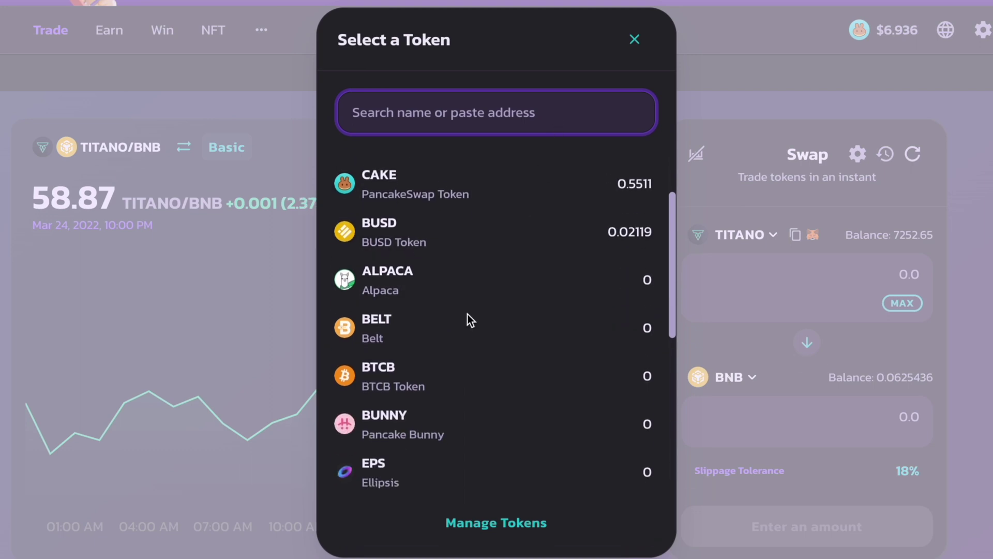
scroll(454, 381, down, 8)
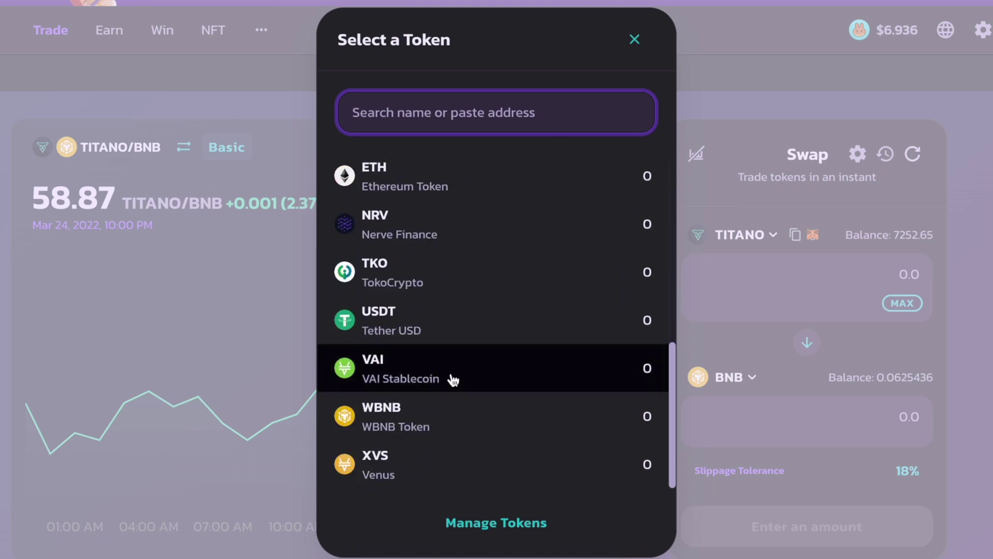
click(458, 324)
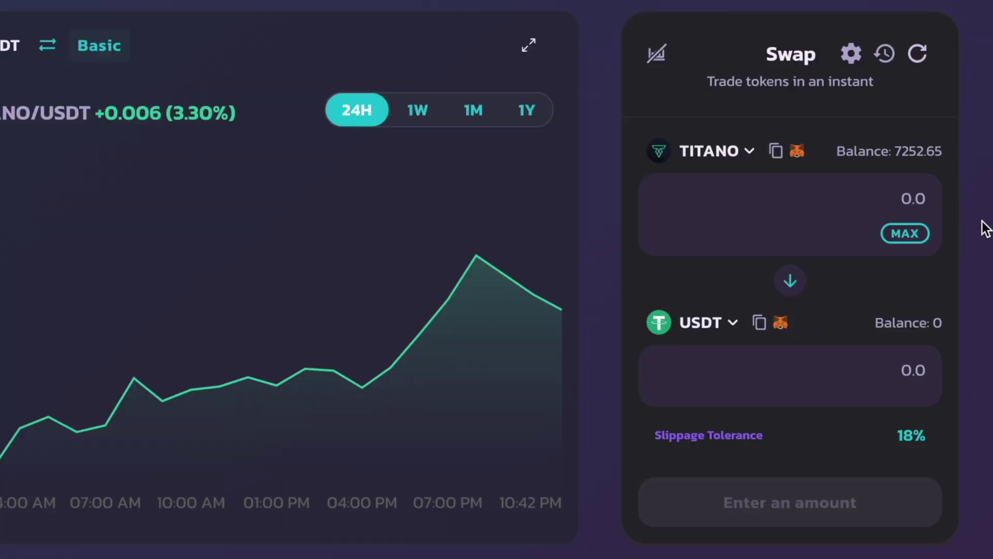
Enter 1800 TITANO (about 354.316 USDT) and open the swap confirmation summary.
click(914, 199)
text(2000)
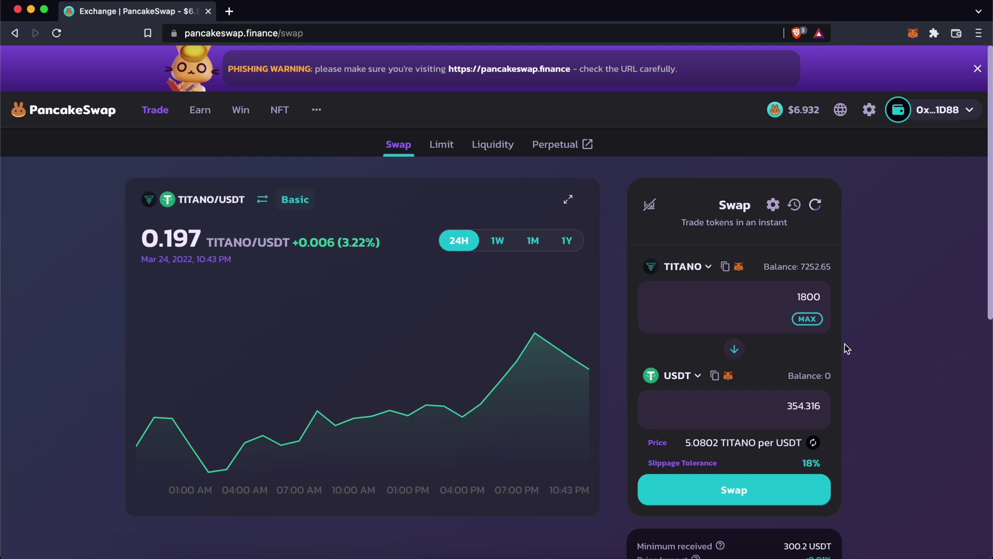
click(736, 482)
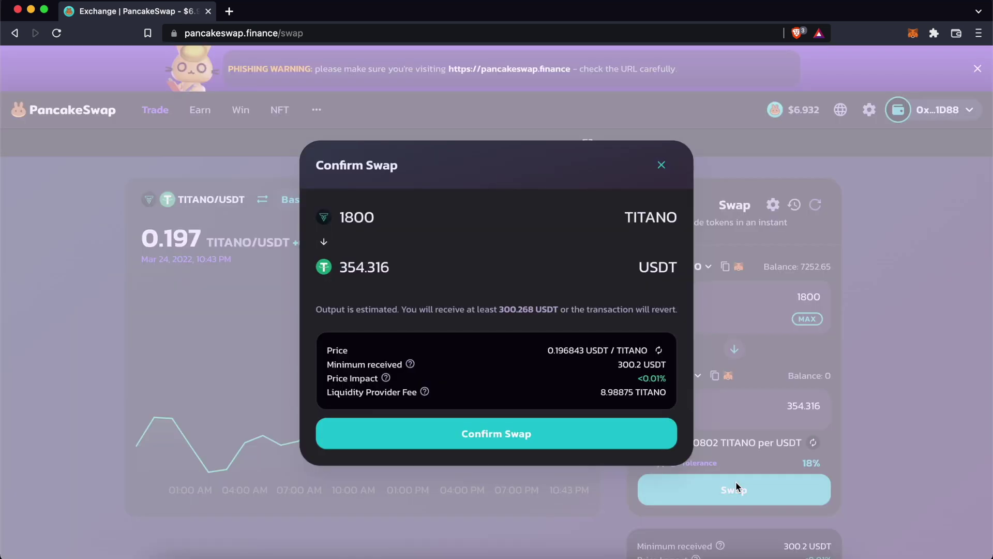
After the failed 1800 TITANO swap, set custom slippage to 22% and resubmit it.
click(565, 434)
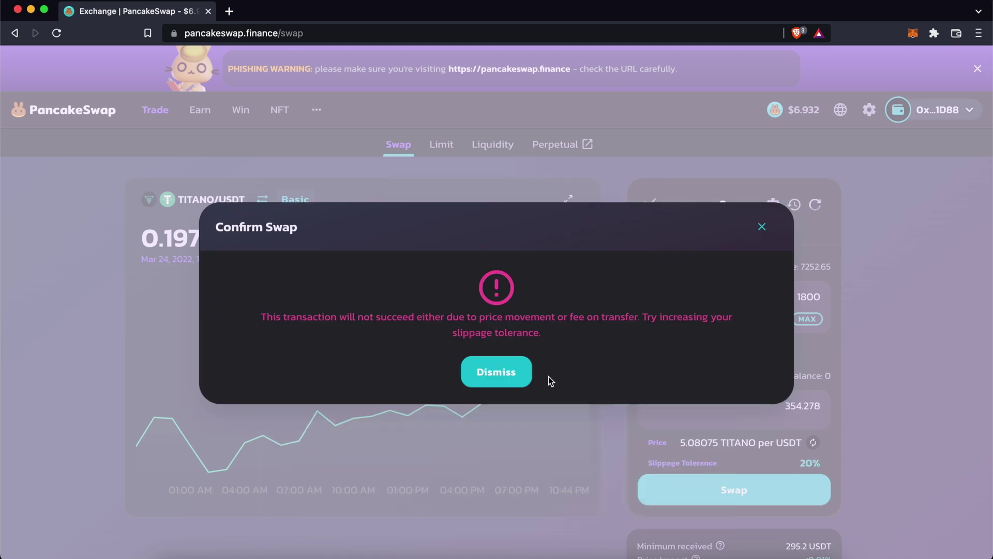
click(497, 371)
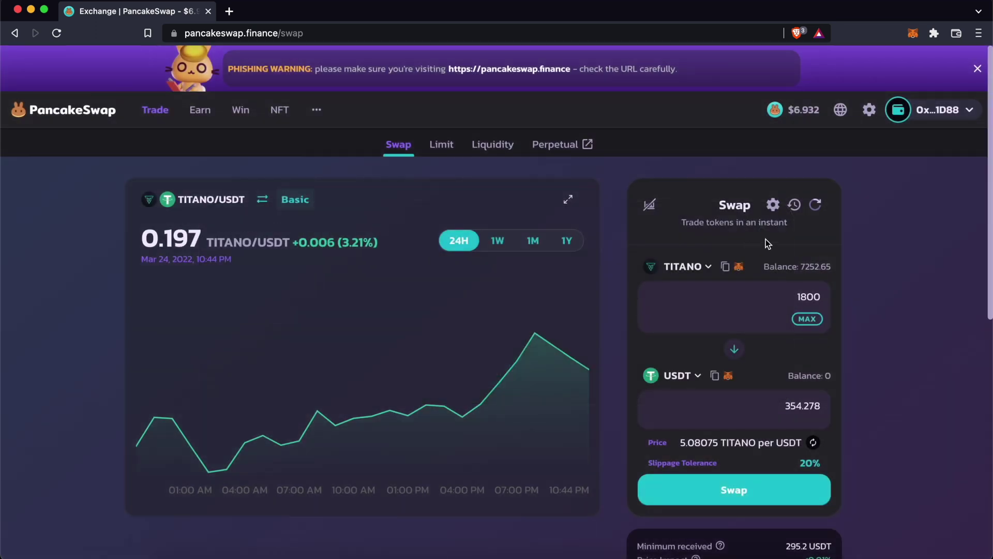
click(773, 205)
double_click(543, 320)
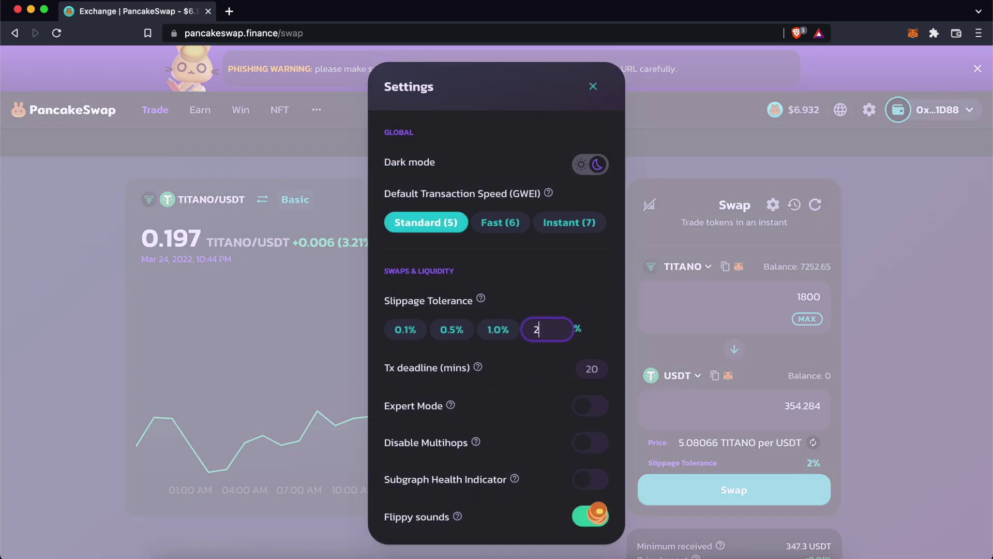
text(22)
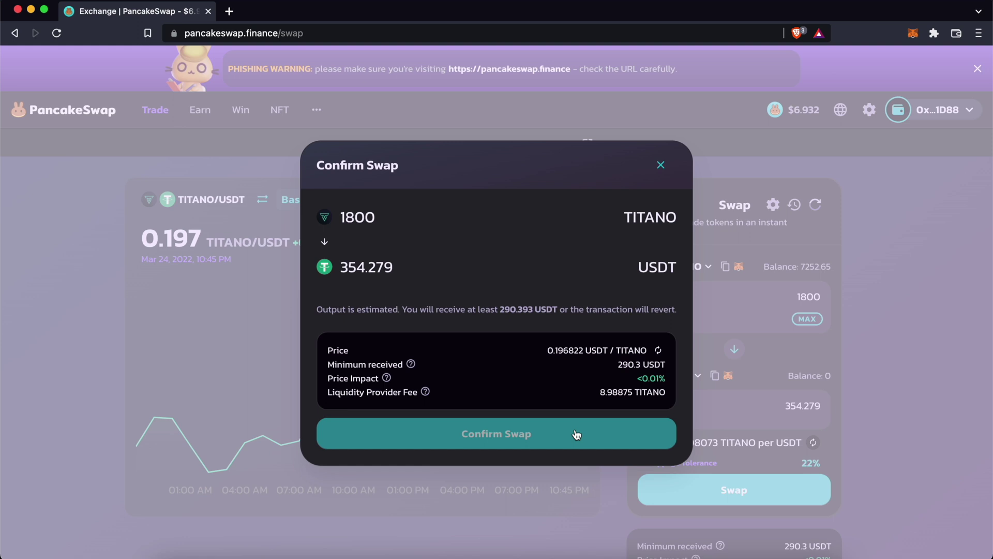
click(577, 434)
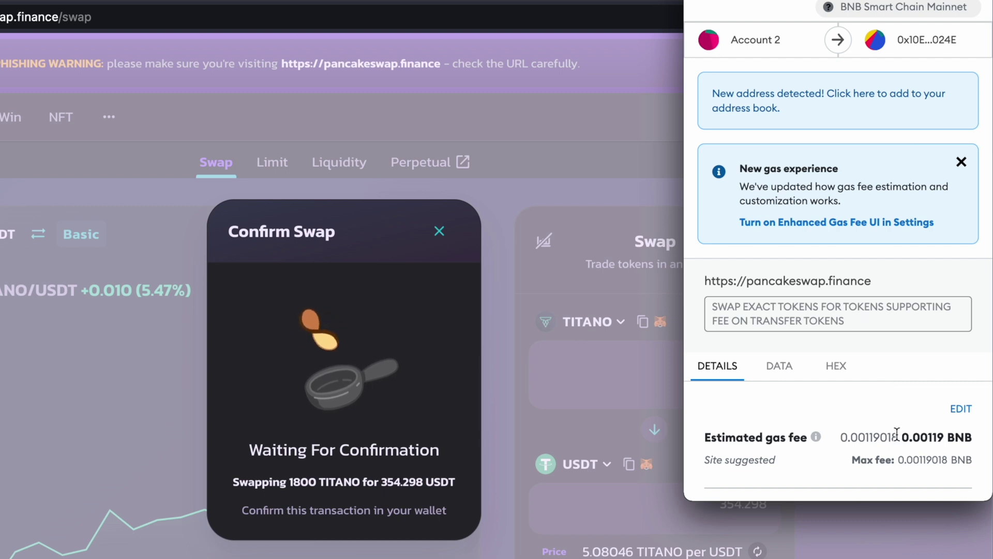
scroll(897, 434, down, 2)
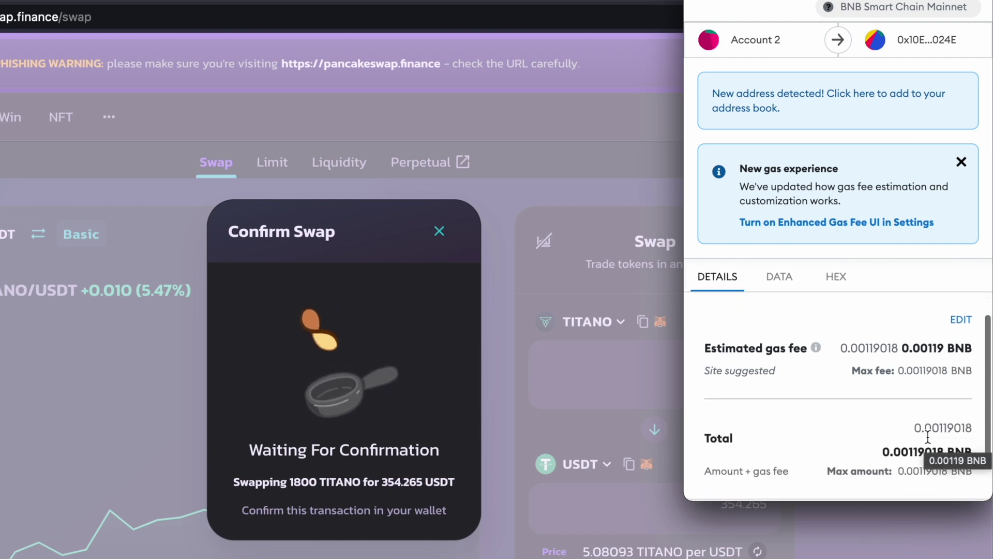
scroll(928, 439, down, 2)
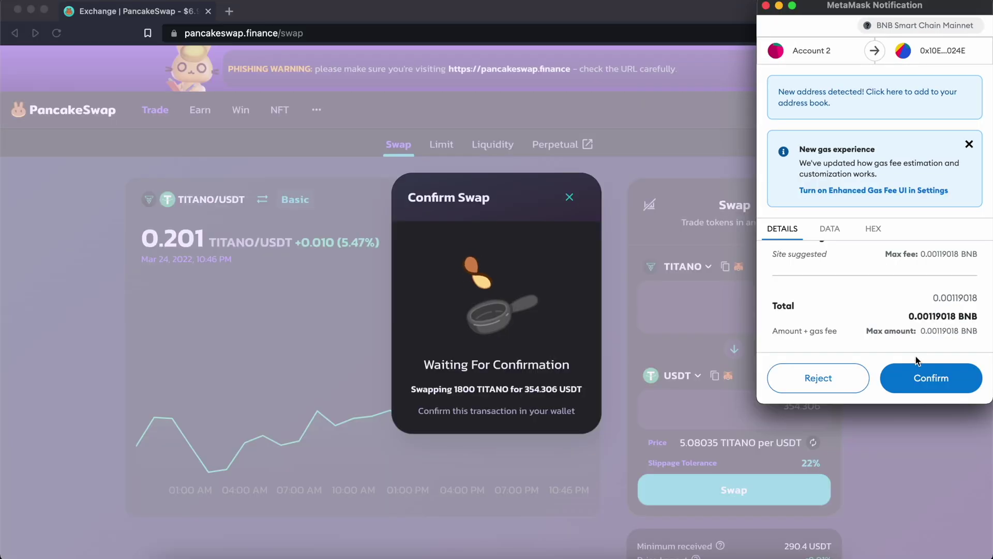
Confirm the 1800 TITANO sale in the MetaMask notification.
click(916, 375)
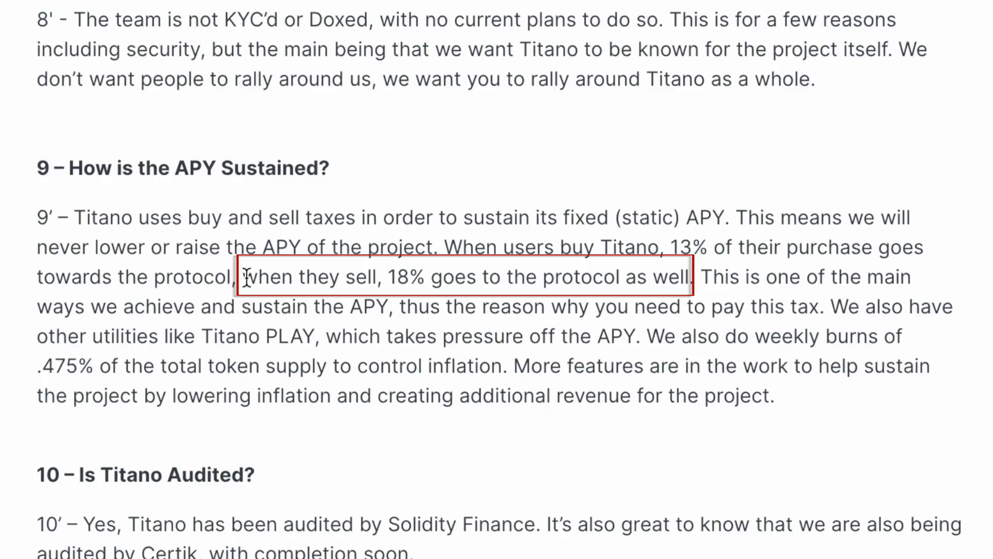
Highlight the FAQ sentence stating sells carry an 18% tax.
drag(246, 278, 688, 273)
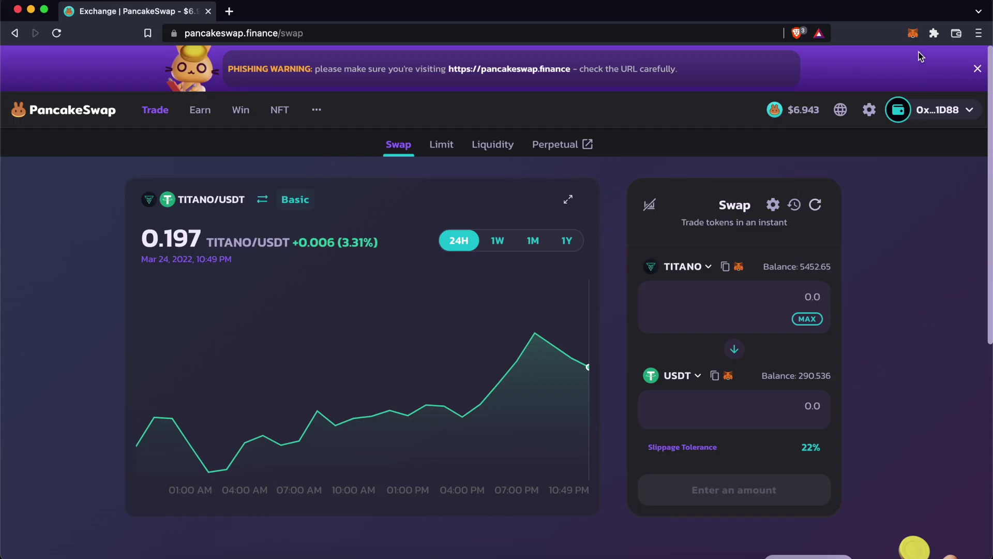
Open MetaMask to check the 5452.65088 TITANO and about 290.5367 USDT balances.
click(913, 34)
scroll(768, 339, down, 3)
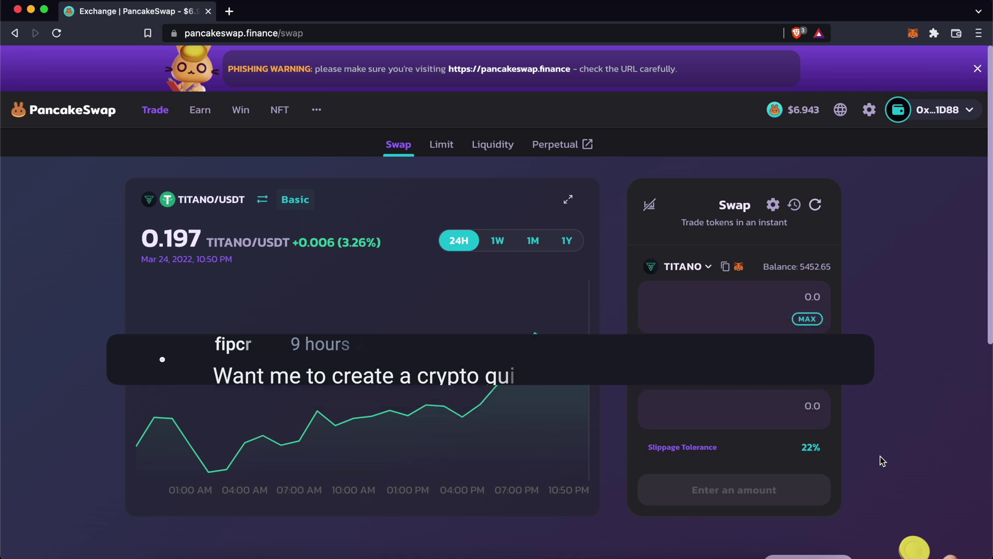
click(914, 35)
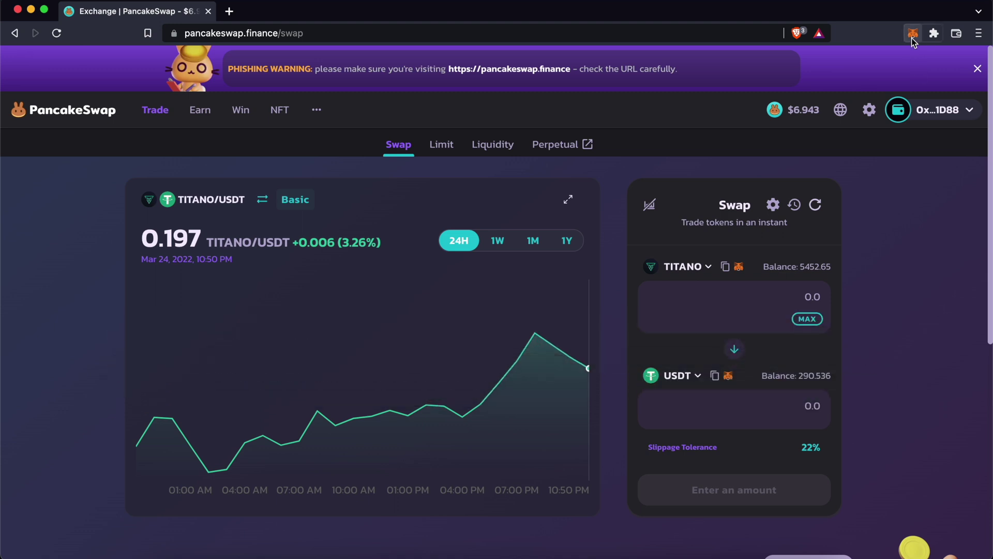
scroll(798, 339, down, 3)
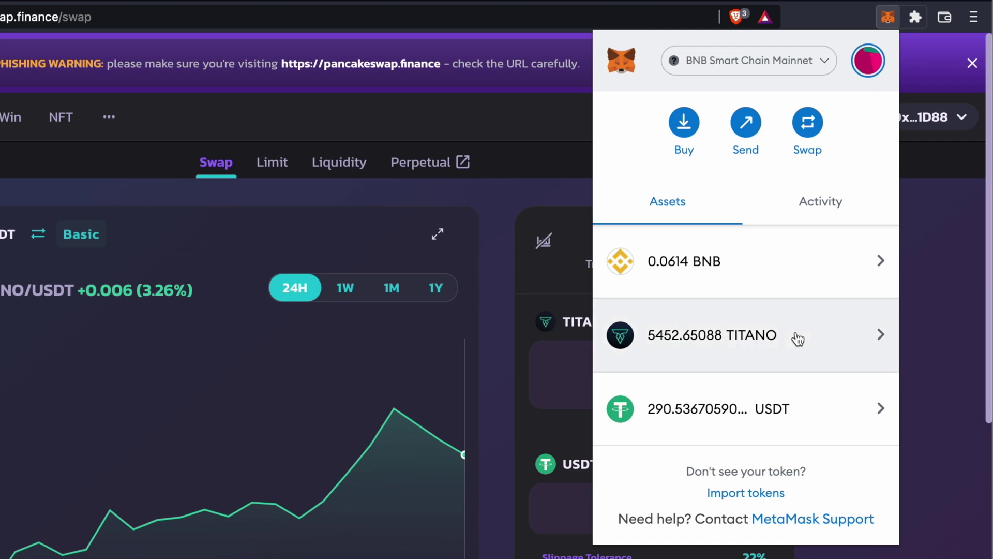